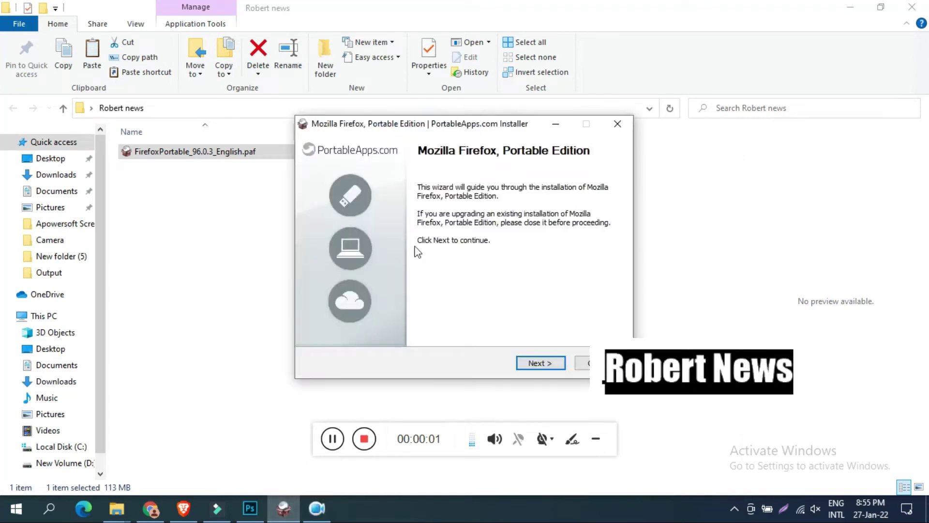
- Install Firefox Portable into C:\Users\user\Desktop\Robert news\FirefoxPortable
{"action": "left_click", "coordinate": [540, 363]}
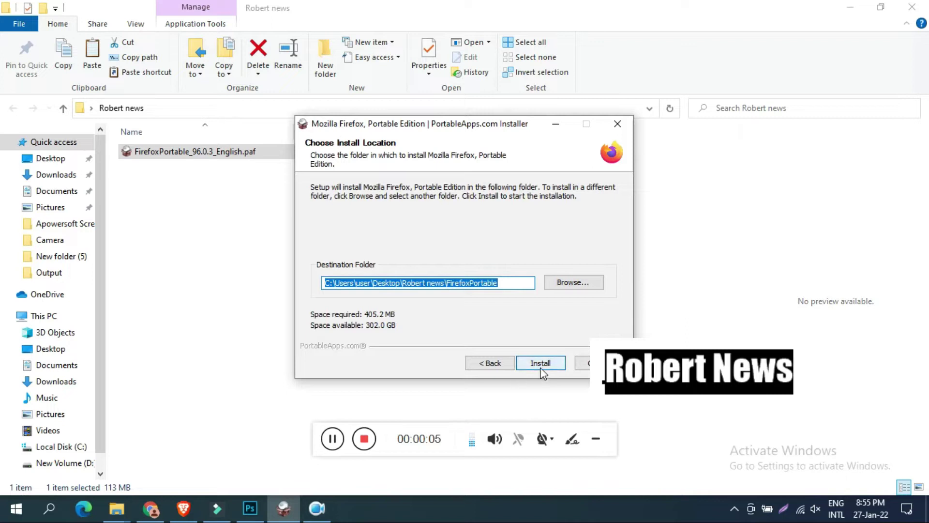
{"action": "left_click", "coordinate": [541, 363]}
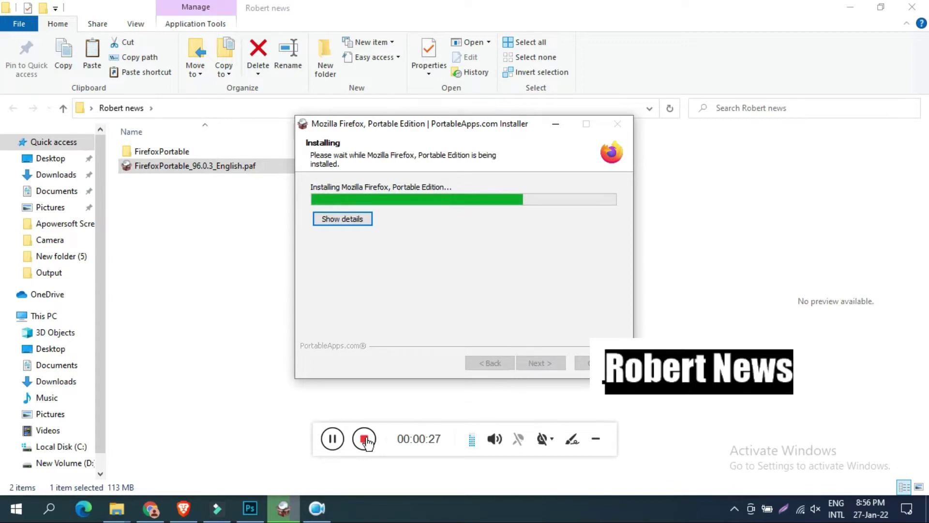
- Look inside the new FirefoxPortable folder, then return to Robert news
{"action": "left_click", "coordinate": [178, 152]}
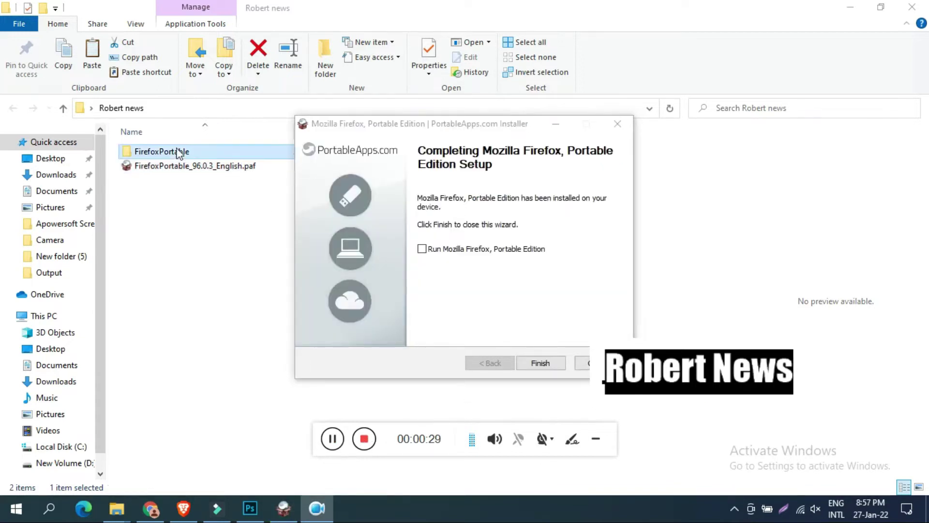
{"action": "double_click", "coordinate": [178, 152]}
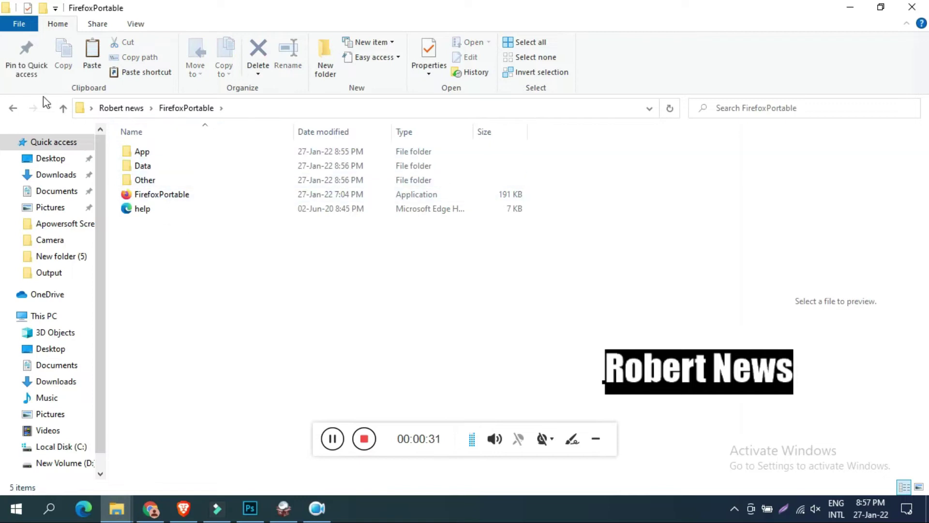
{"action": "left_click", "coordinate": [11, 109]}
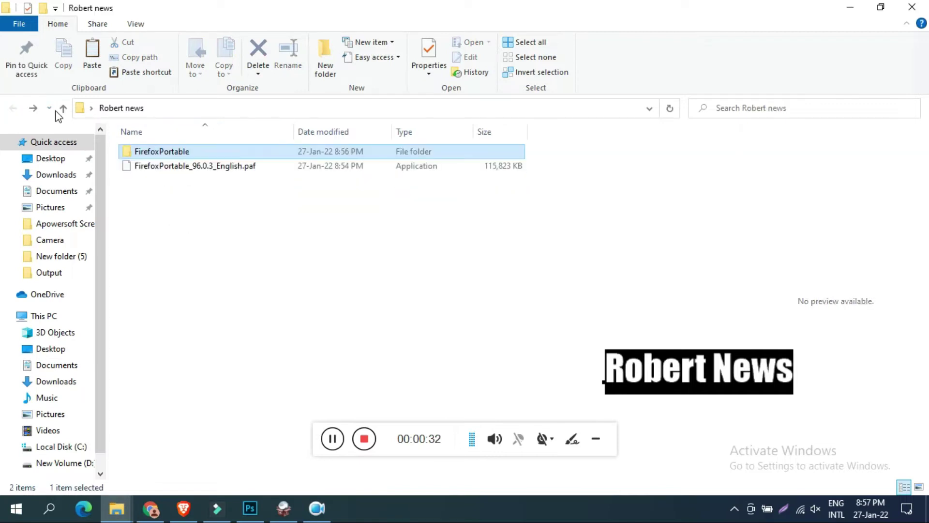
- Finish the installer with Run Mozilla Firefox, Portable Edition ticked
{"action": "left_click", "coordinate": [284, 509]}
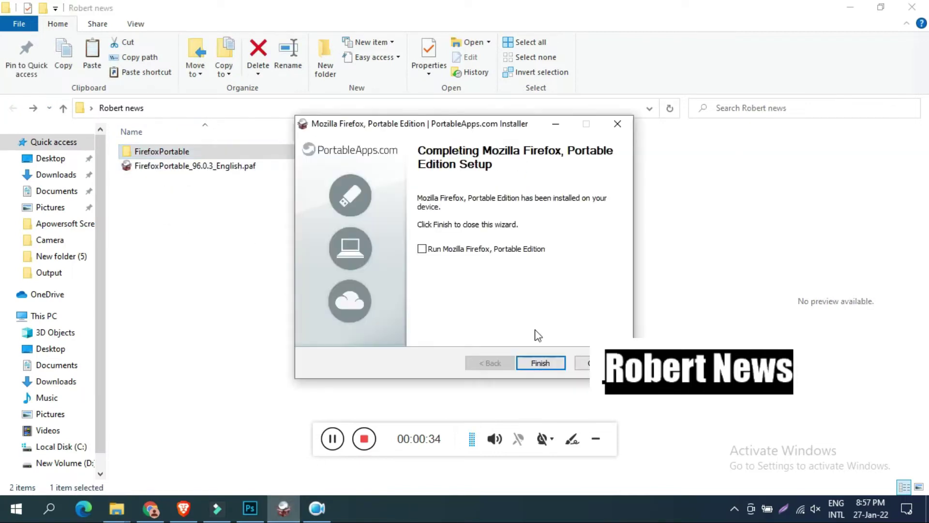
{"action": "left_click", "coordinate": [493, 249]}
{"action": "left_click", "coordinate": [540, 364]}
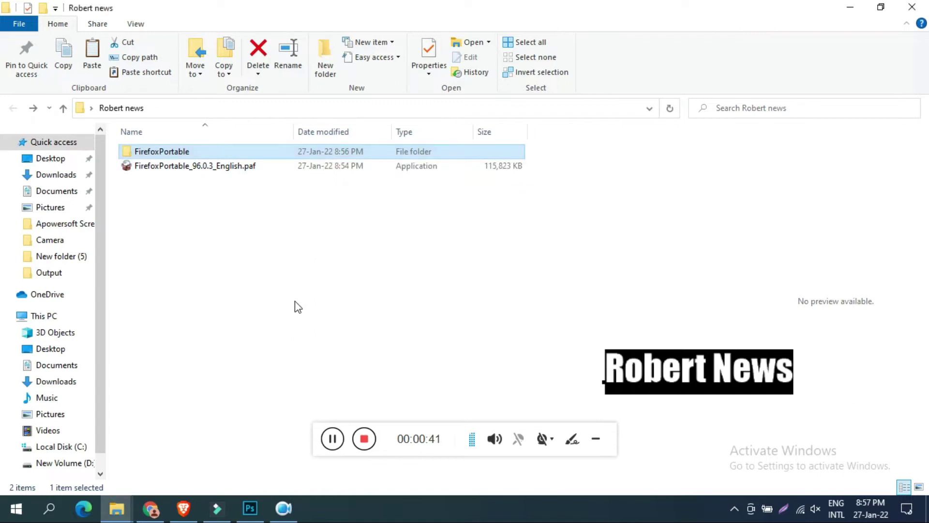
- View the FirefoxPortable folder's Properties from Robert news (419 MB, 314 files, 70 folders)
{"action": "double_click", "coordinate": [160, 151]}
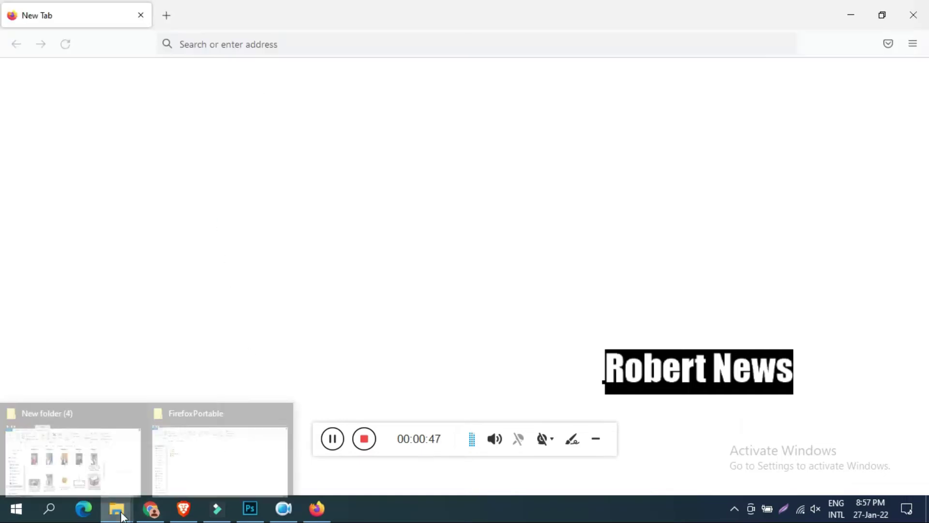
{"action": "left_click", "coordinate": [211, 454]}
{"action": "left_click", "coordinate": [13, 108]}
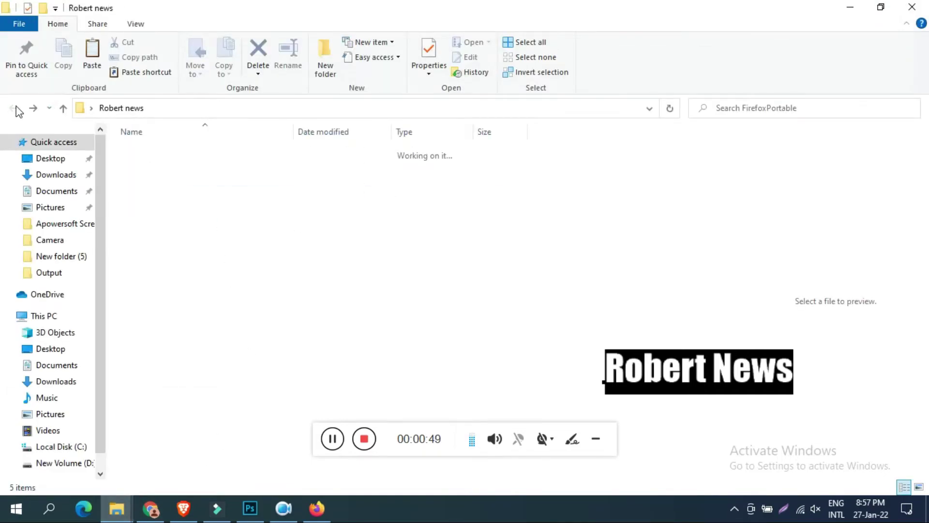
{"action": "right_click", "coordinate": [135, 156]}
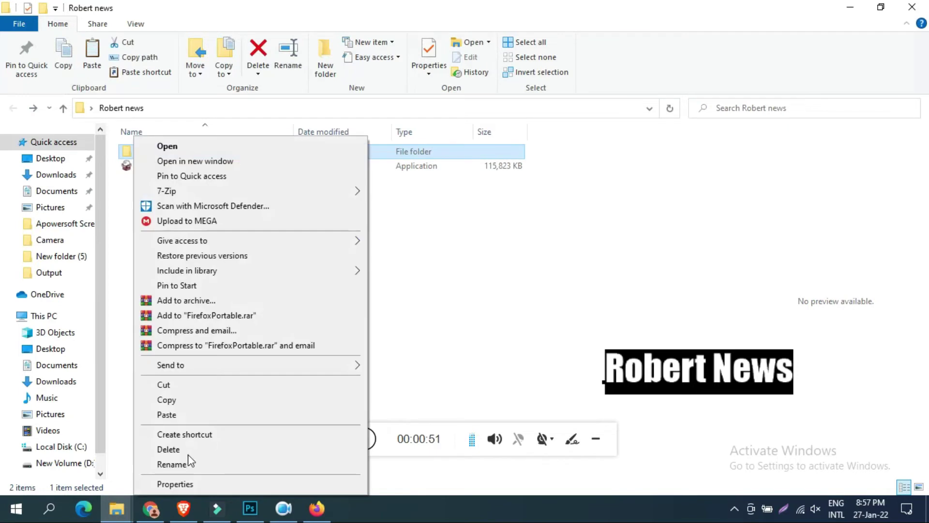
{"action": "left_click", "coordinate": [174, 485]}
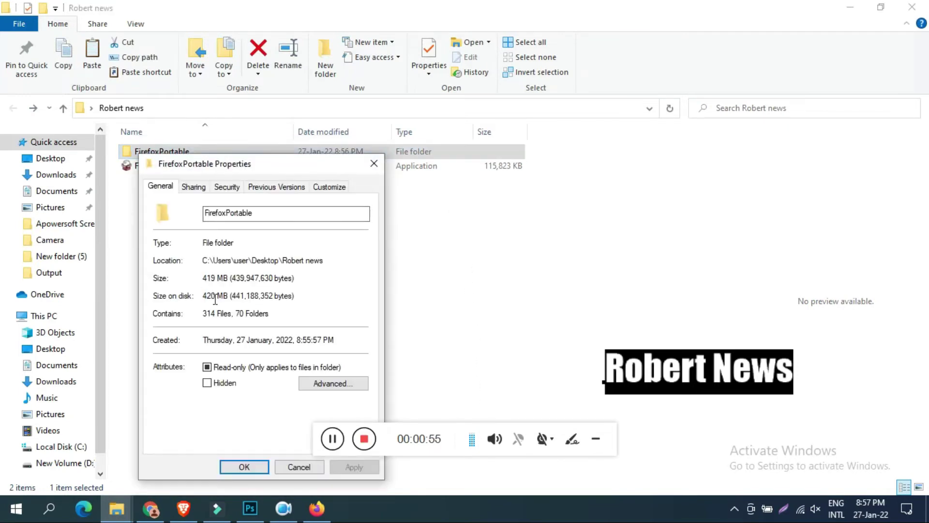
{"action": "left_click", "coordinate": [373, 164]}
- Confirm in About Firefox that version 96.0.3 (64-bit) is current, then open Settings
{"action": "left_click", "coordinate": [317, 507]}
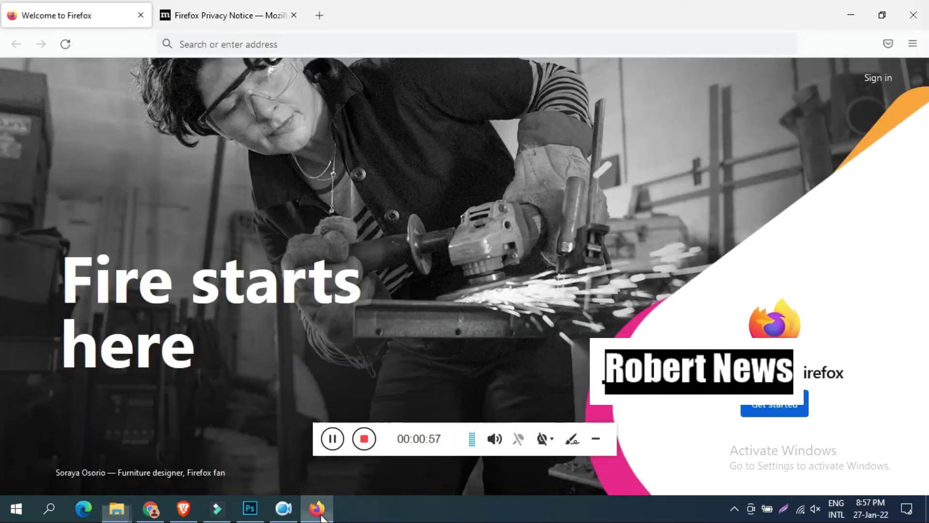
{"action": "left_click", "coordinate": [913, 45]}
{"action": "left_click", "coordinate": [810, 425]}
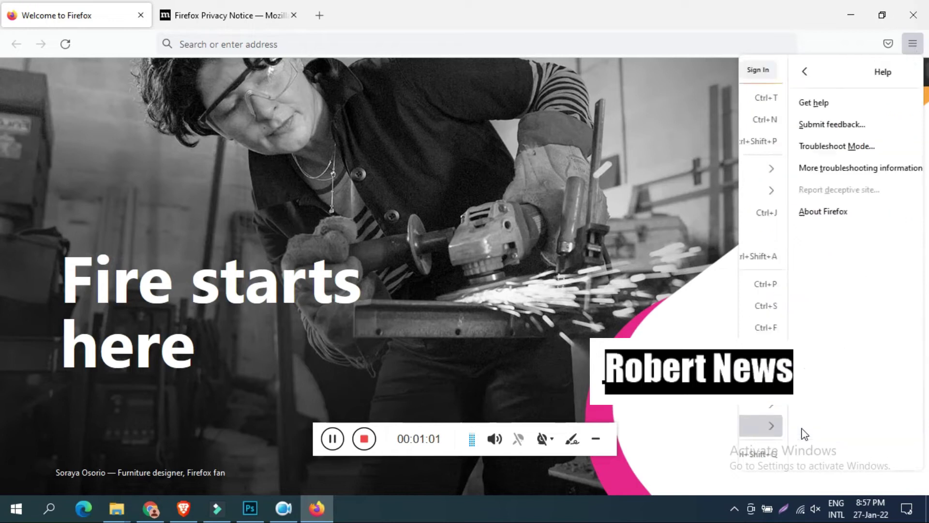
{"action": "left_click", "coordinate": [804, 212]}
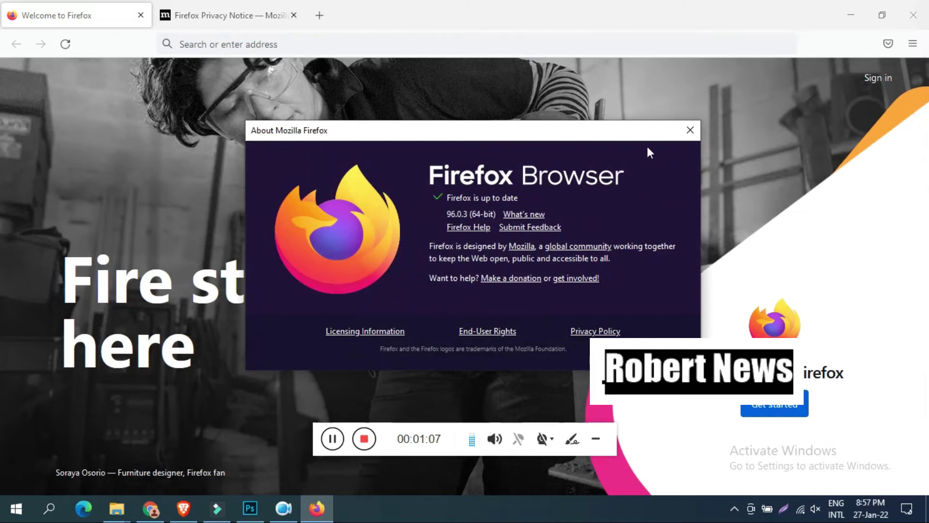
{"action": "left_click", "coordinate": [689, 132]}
{"action": "left_click", "coordinate": [912, 44]}
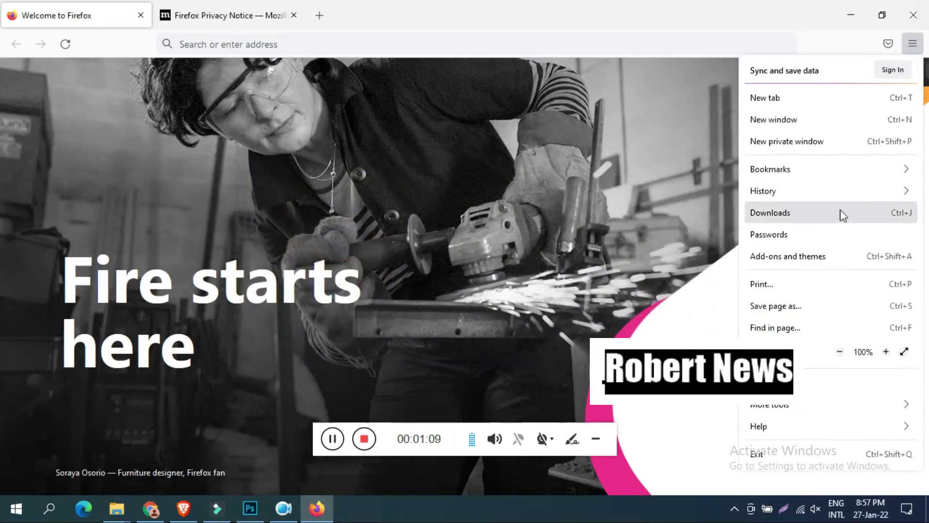
{"action": "left_click", "coordinate": [857, 383]}
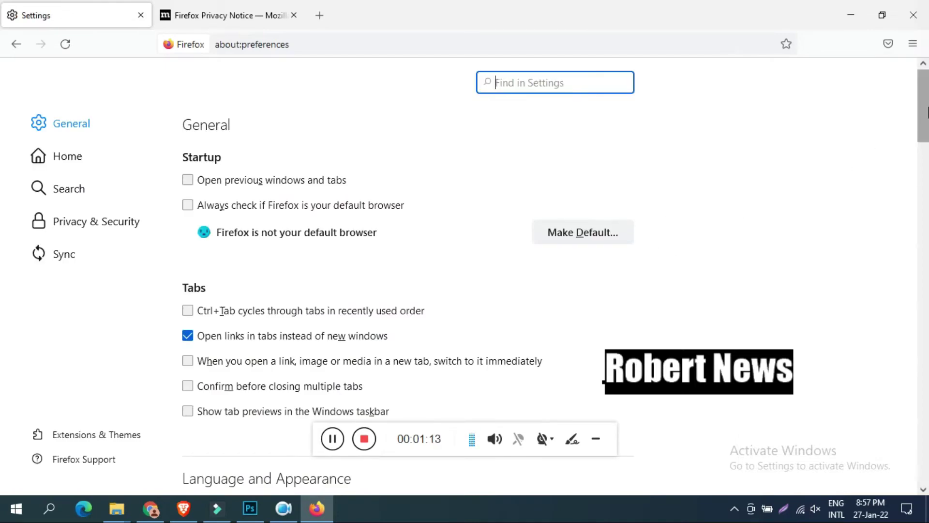
{"action": "mouse_move", "coordinate": [925, 110]}
{"action": "left_mouse_down"}
{"action": "mouse_move", "coordinate": [926, 251]}
{"action": "mouse_move", "coordinate": [925, 163]}
{"action": "left_mouse_up"}
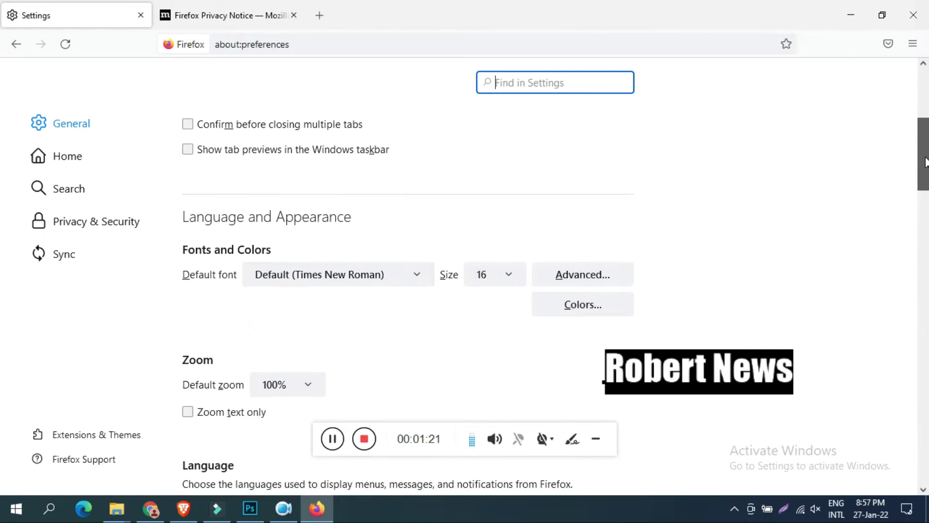
- Browse the General, Search and Home settings sections, finishing on Search
{"action": "left_click", "coordinate": [84, 193]}
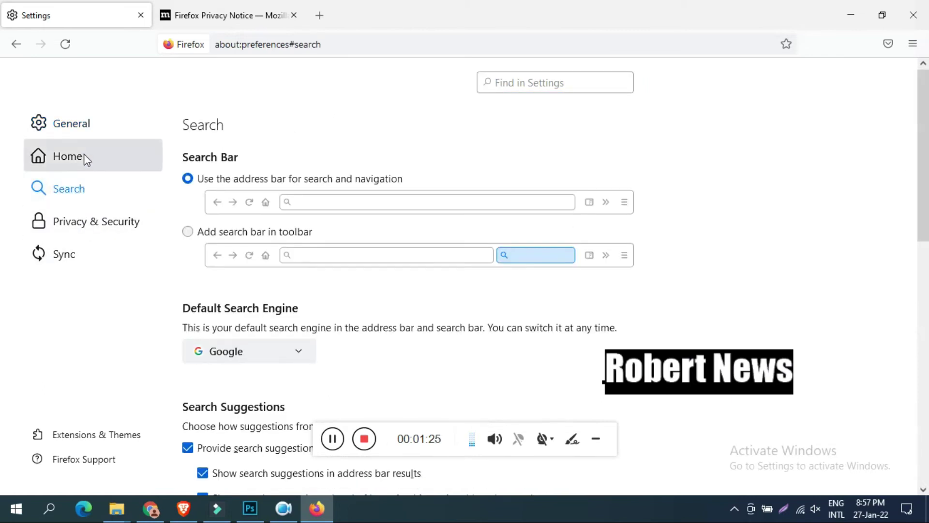
{"action": "left_click", "coordinate": [68, 157]}
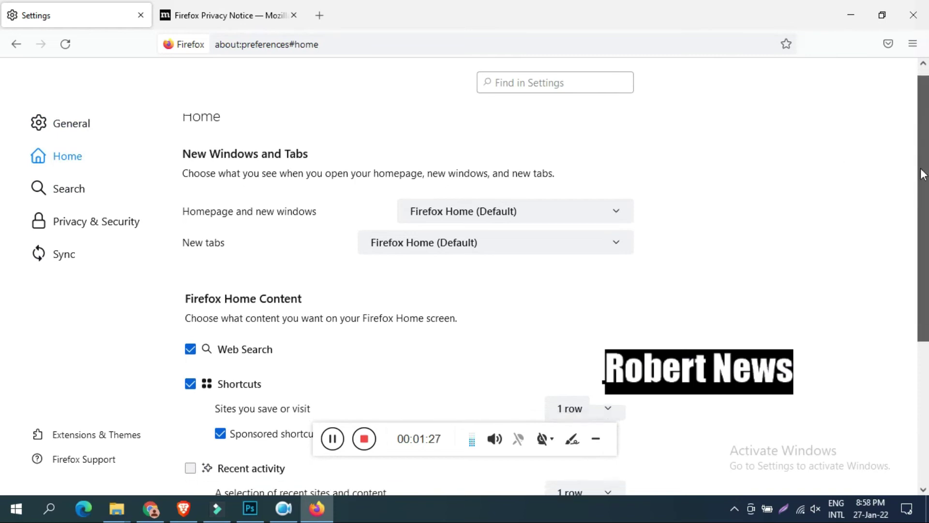
{"action": "left_click_drag", "start_coordinate": [925, 135], "coordinate": [925, 283]}
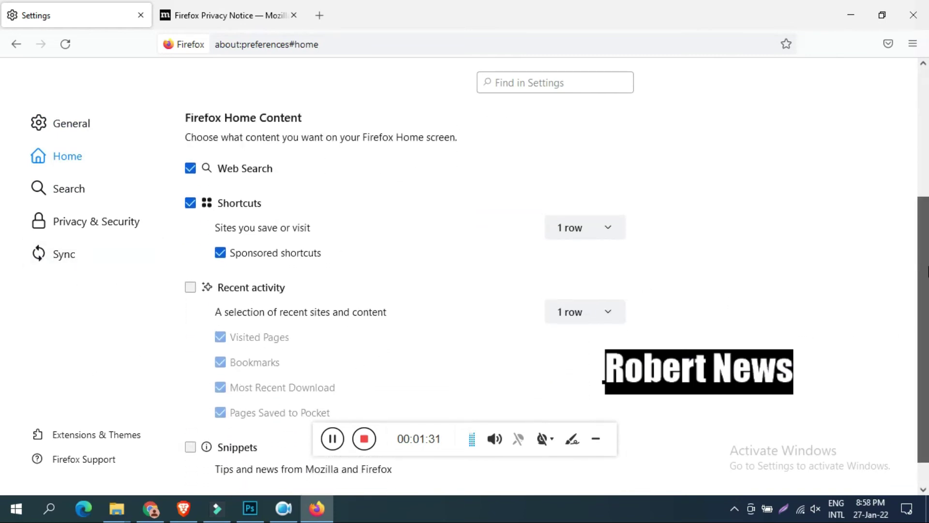
{"action": "scroll", "coordinate": [901, 321], "scroll_direction": "up", "scroll_amount": 5}
{"action": "left_click", "coordinate": [58, 190]}
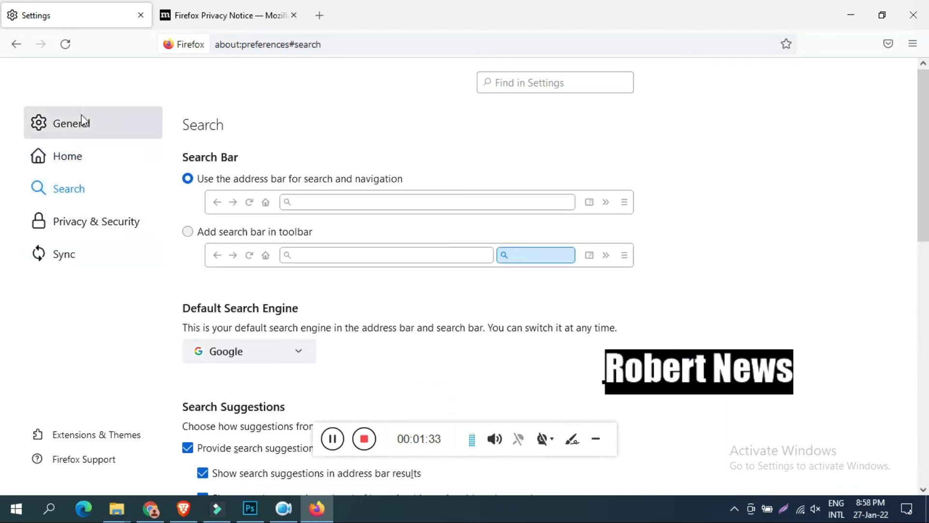
- Scroll General settings to the updates area, then revisit Home and Search
{"action": "left_click", "coordinate": [71, 122]}
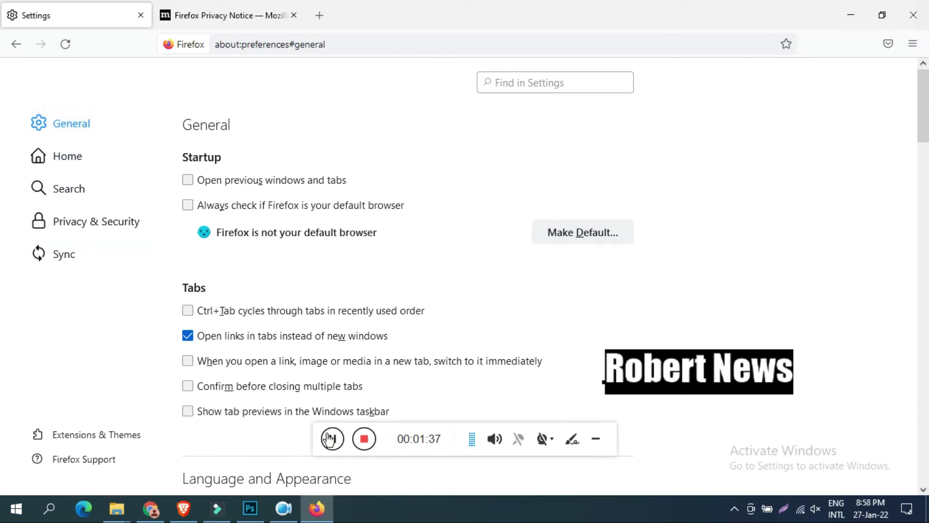
{"action": "scroll", "coordinate": [508, 291], "scroll_direction": "down", "scroll_amount": 15}
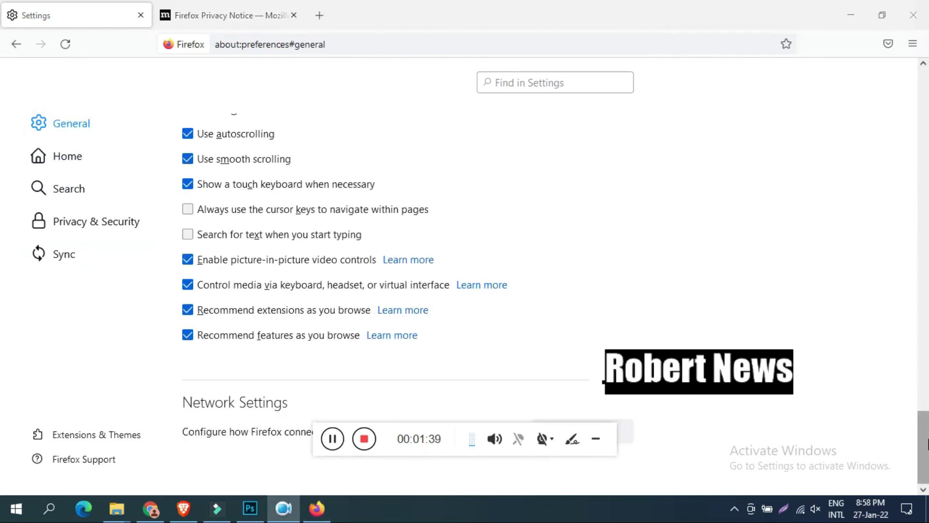
{"action": "left_click_drag", "start_coordinate": [923, 443], "coordinate": [923, 102]}
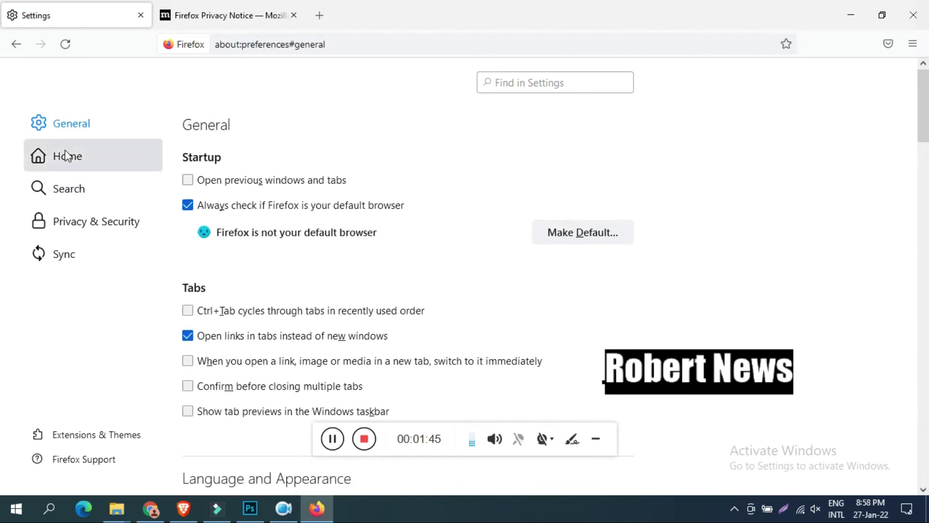
{"action": "left_click", "coordinate": [67, 156]}
{"action": "left_click_drag", "start_coordinate": [923, 178], "coordinate": [924, 432]}
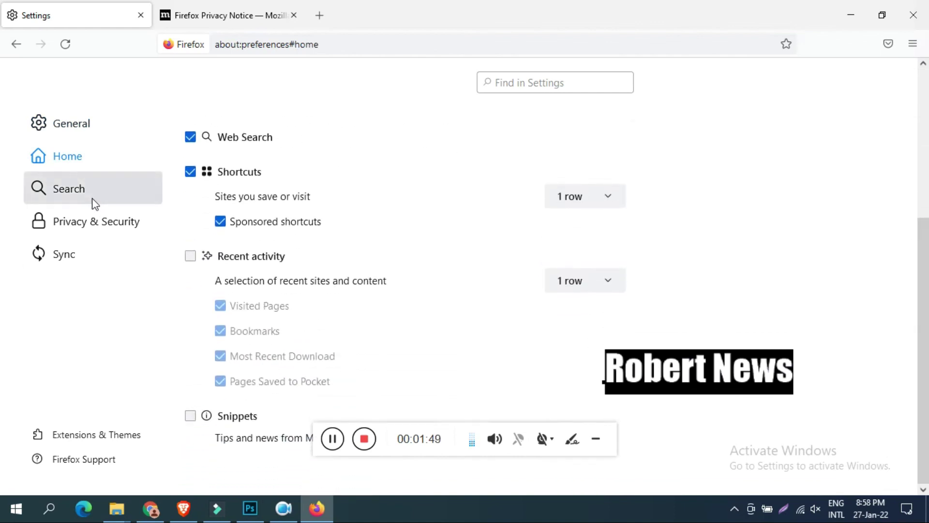
{"action": "left_click", "coordinate": [68, 189]}
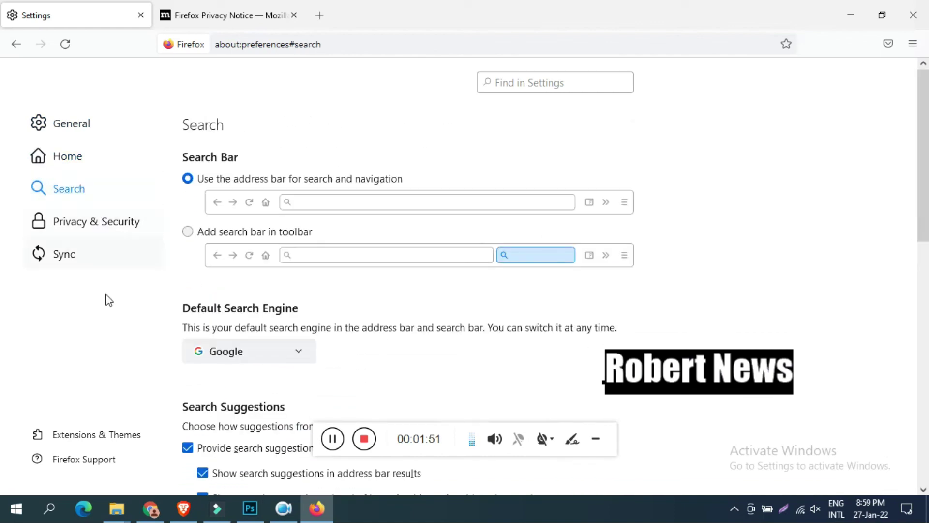